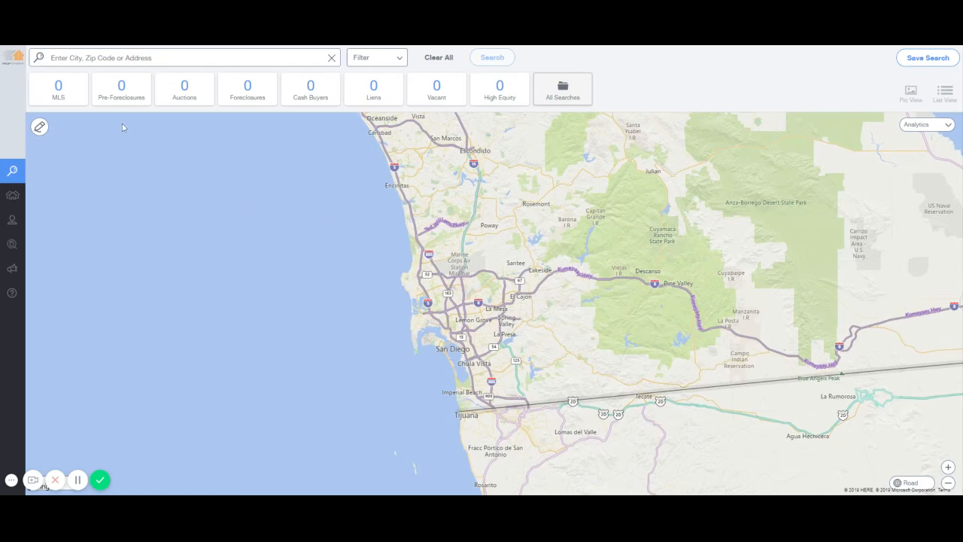
- Search for properties in San Diego County, CA and filter them to owner-occupied homes
click(188, 57)
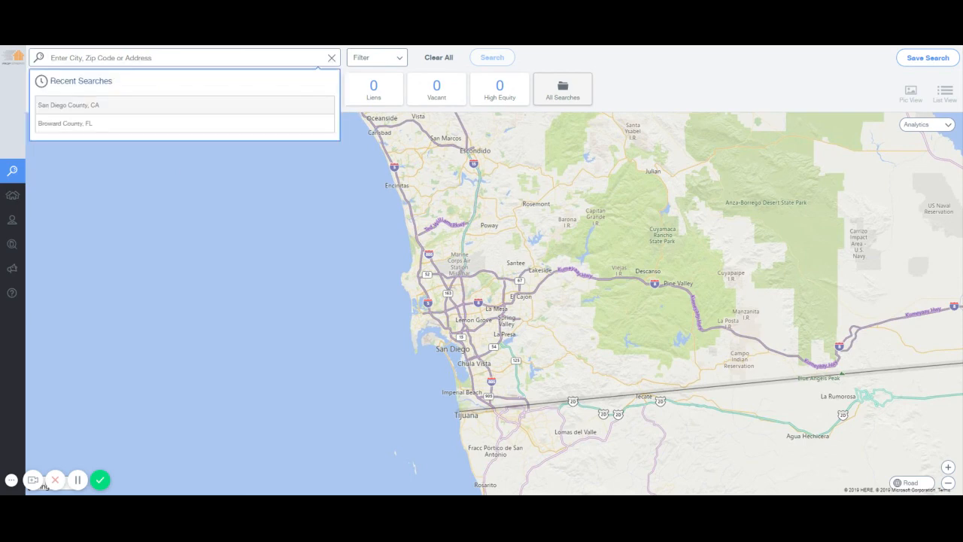
click(99, 106)
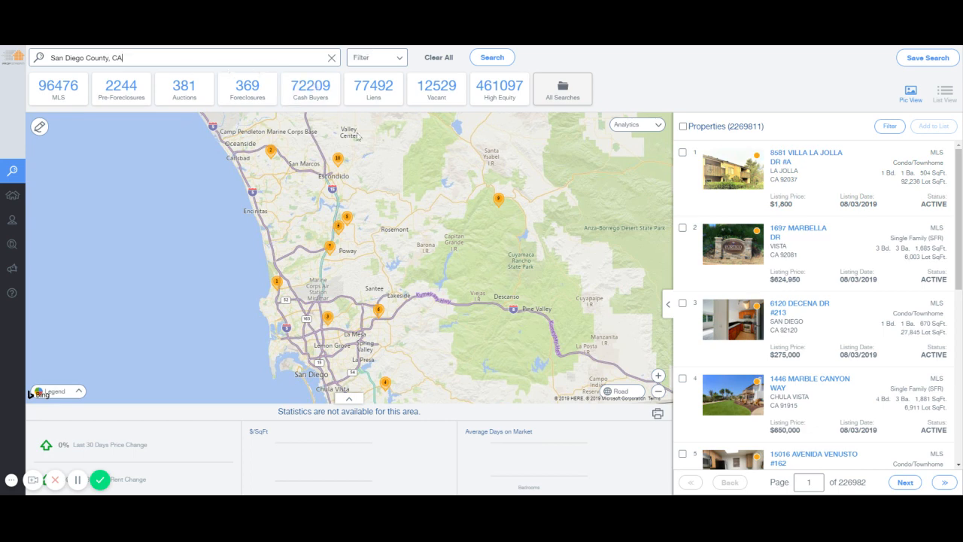
click(392, 66)
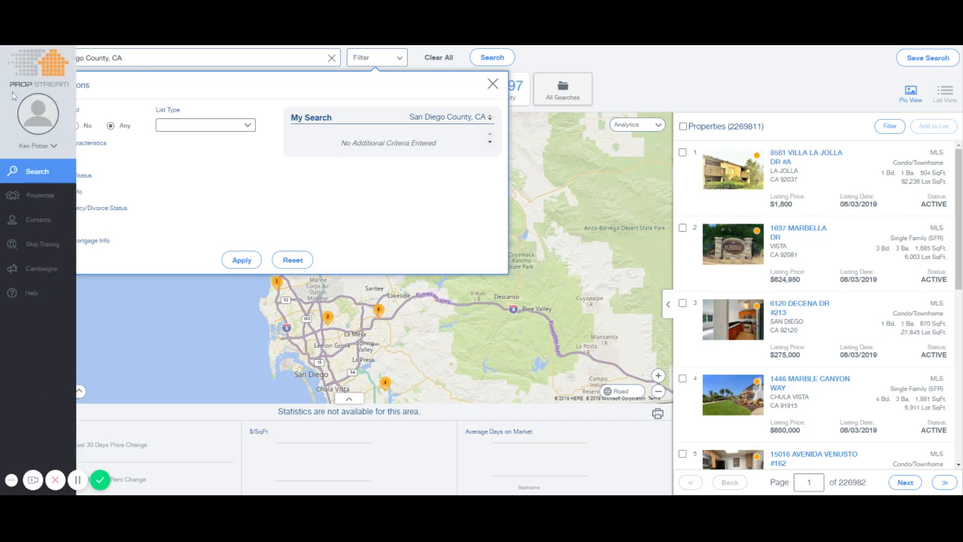
click(39, 128)
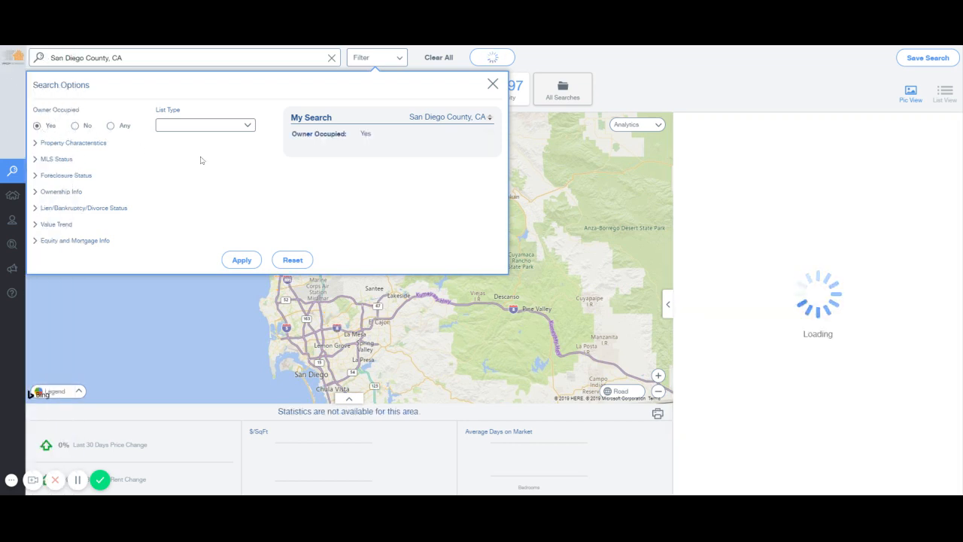
- Limit the property type to Single Family and Condo/Townhouse in the property characteristics
click(85, 146)
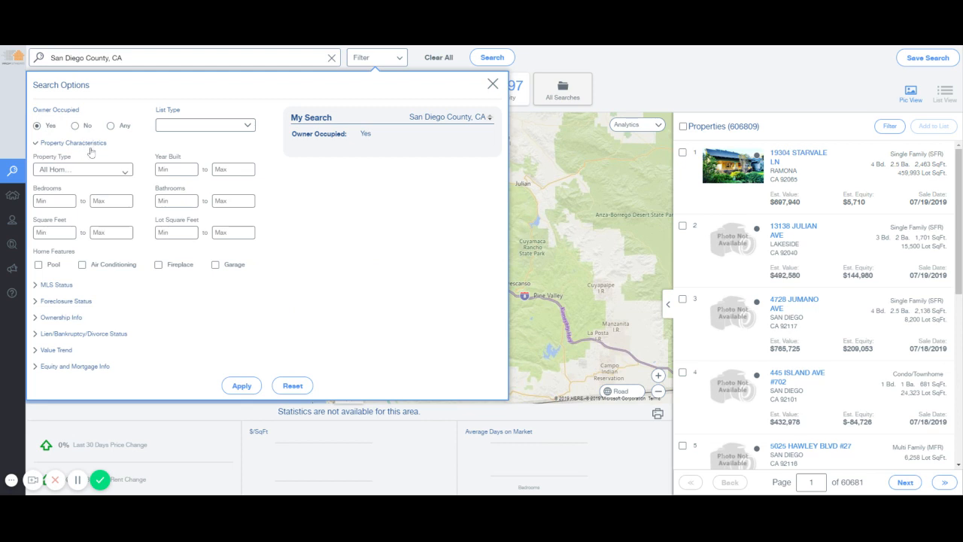
click(106, 170)
click(65, 188)
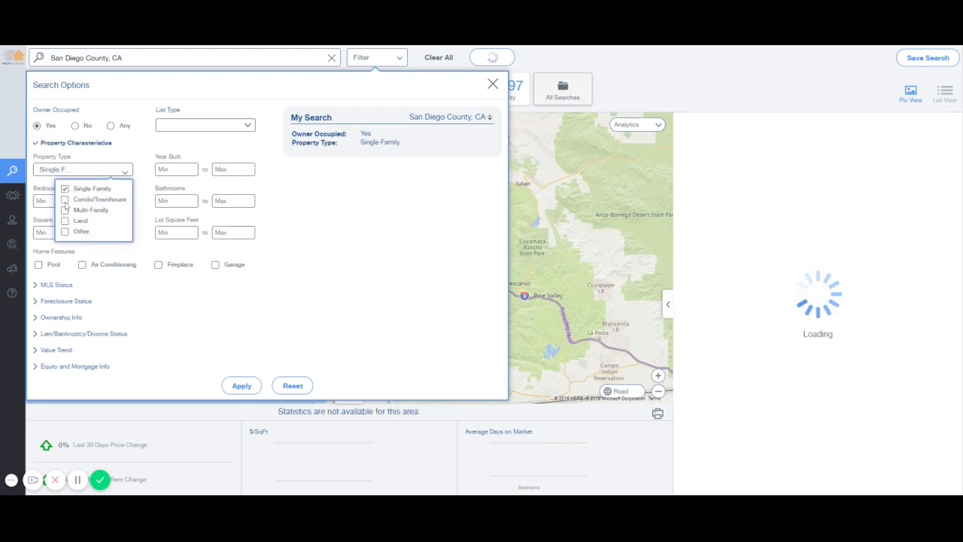
click(66, 199)
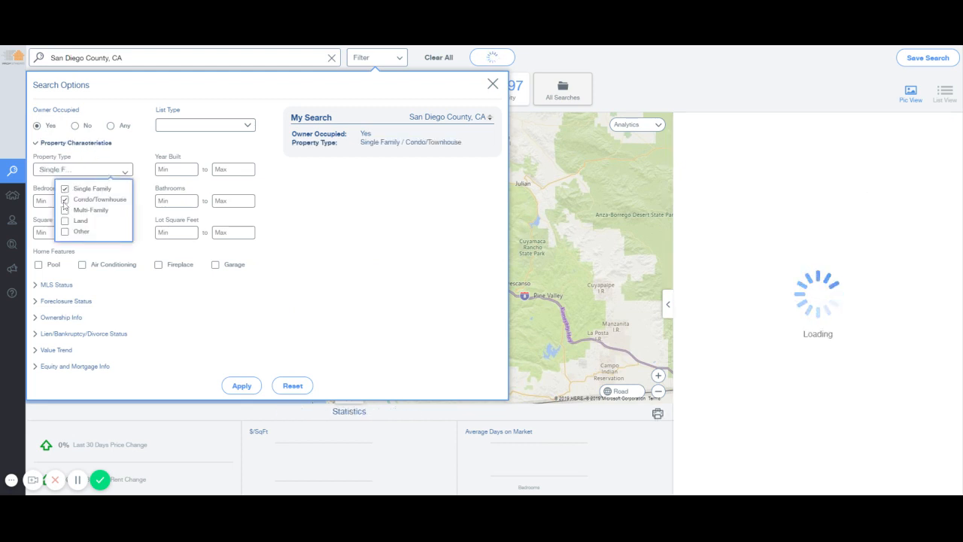
click(80, 144)
click(84, 145)
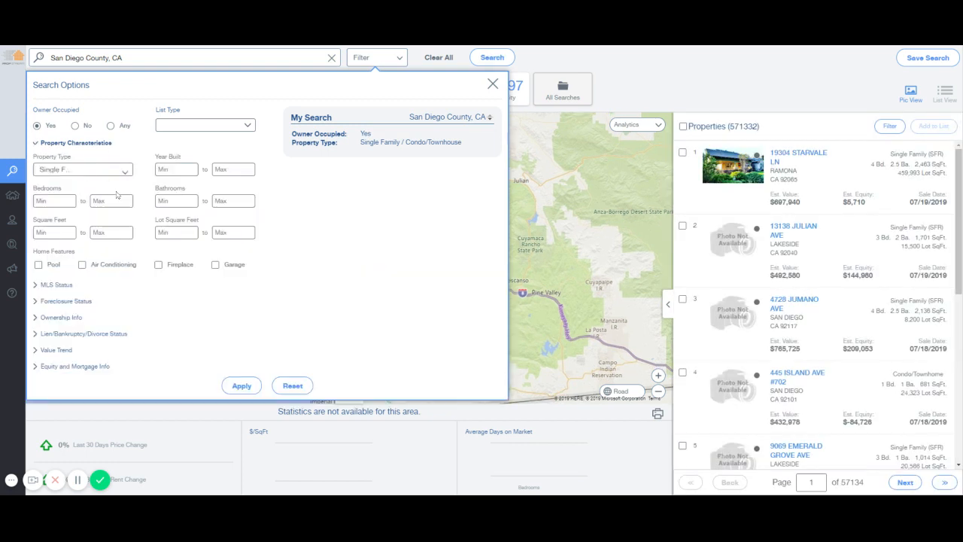
click(96, 147)
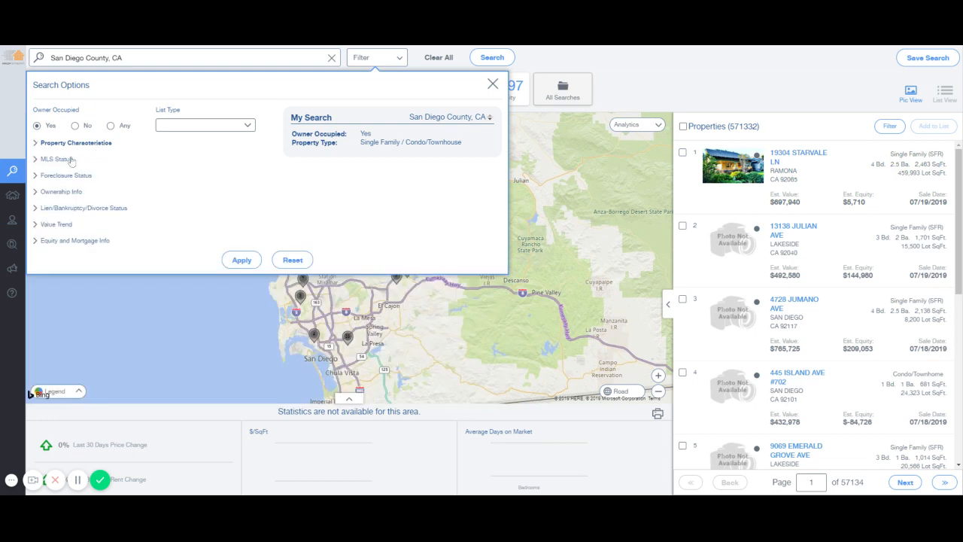
- Set the On Market criterion to No in the MLS status filters
click(70, 160)
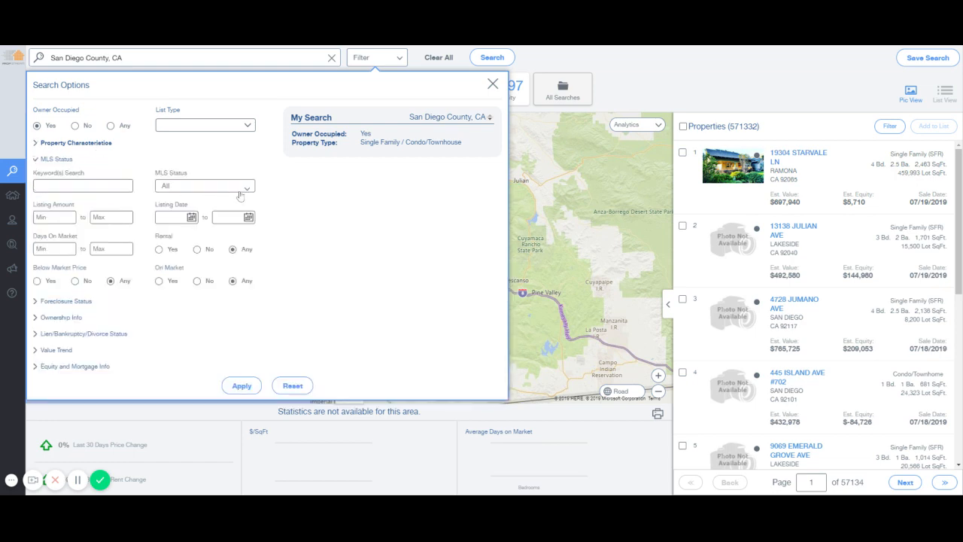
click(197, 281)
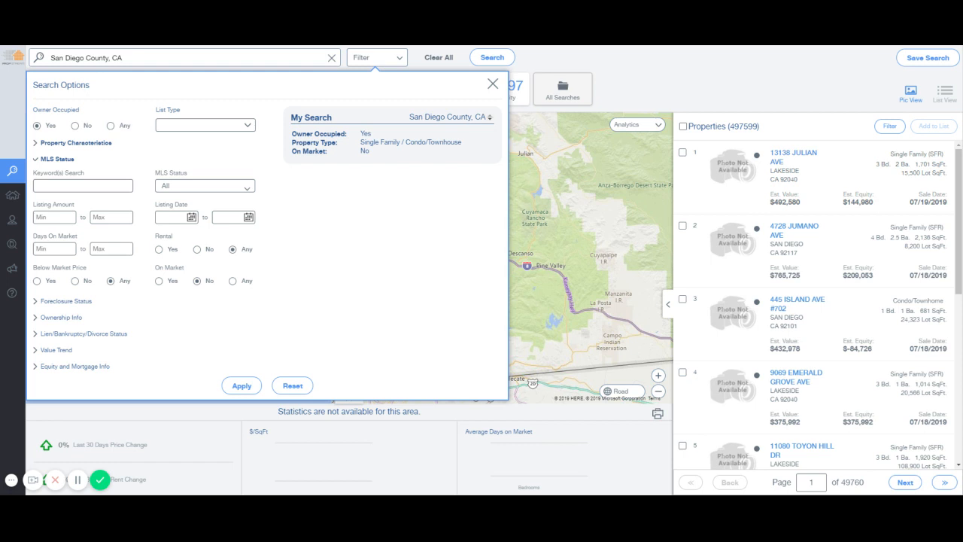
click(63, 161)
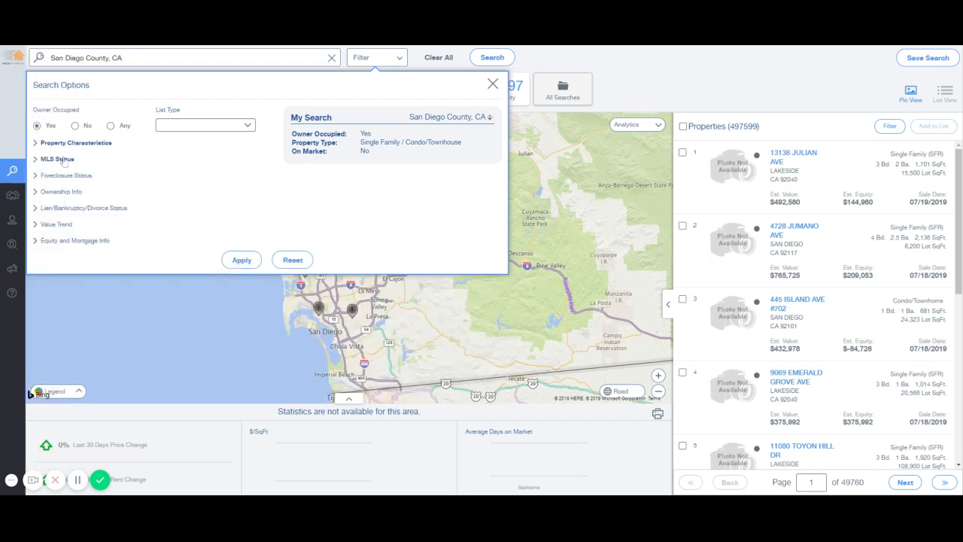
- Restrict the foreclosure status to Pre-Foreclosure and Foreclosure
click(85, 176)
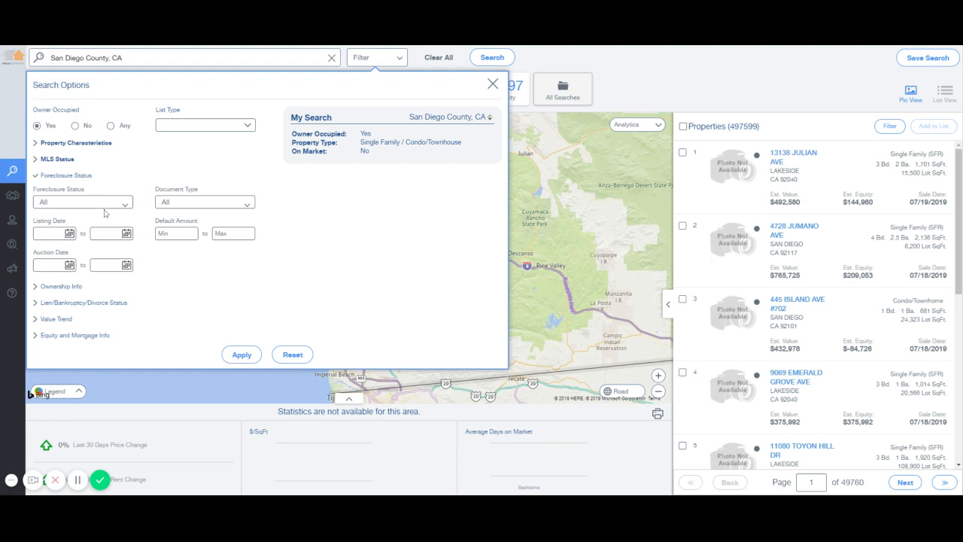
click(101, 203)
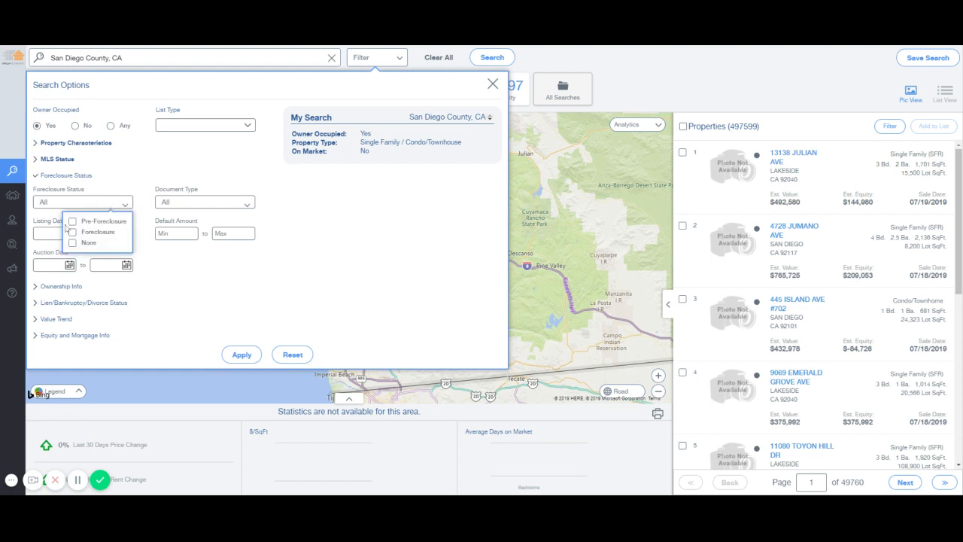
click(72, 222)
click(73, 232)
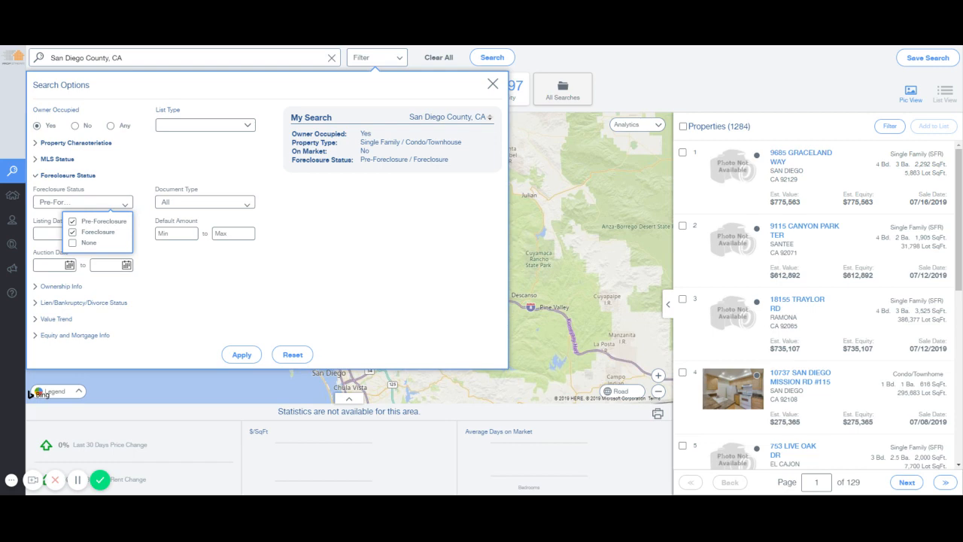
click(333, 247)
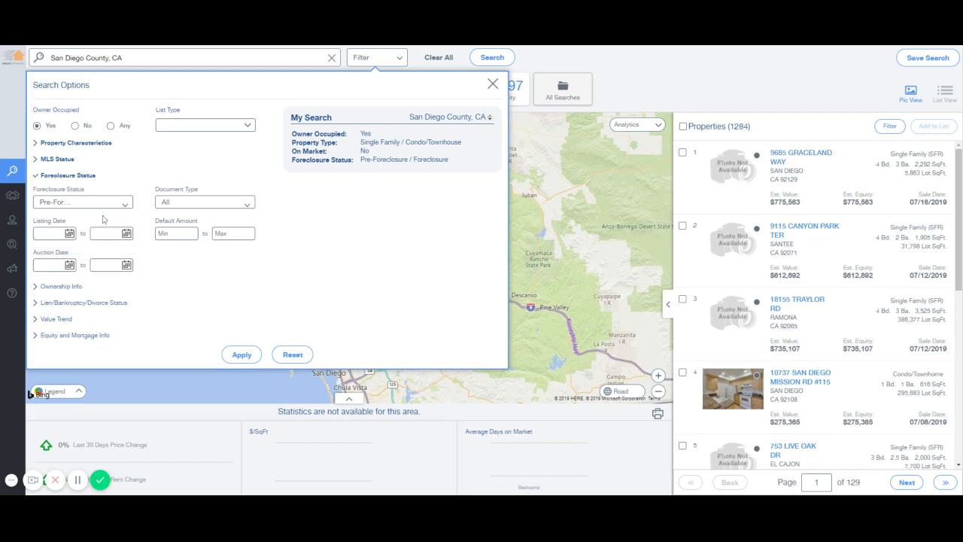
click(102, 204)
click(103, 204)
click(64, 177)
- Set the owner type to Individual in the ownership criteria
click(68, 191)
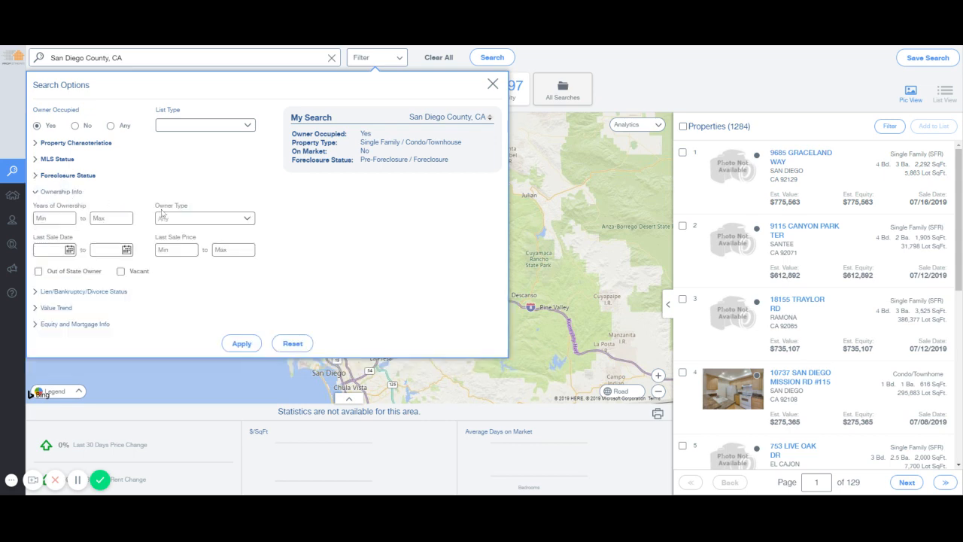
click(221, 230)
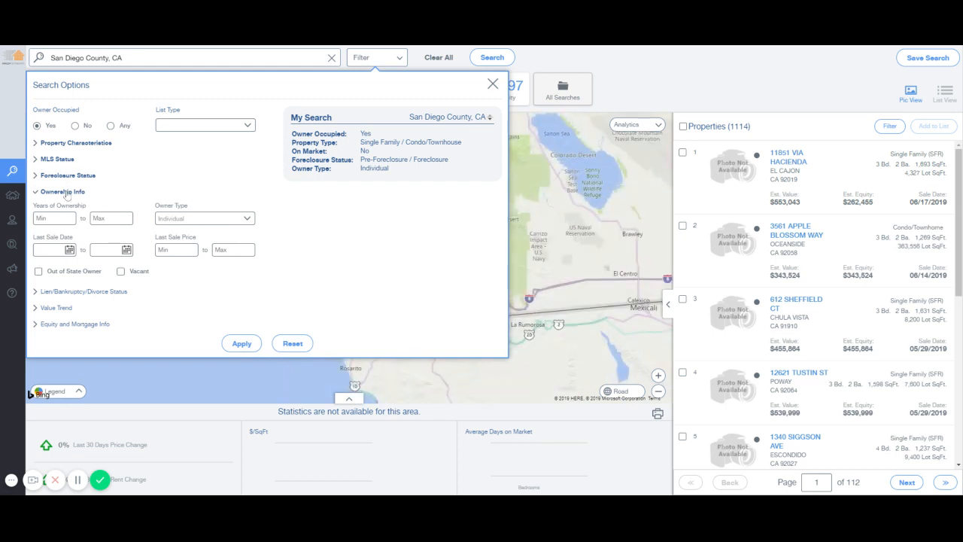
click(66, 192)
- Look over the lien, bankruptcy and divorce criteria without setting any, and apply the filters to the property list
click(80, 209)
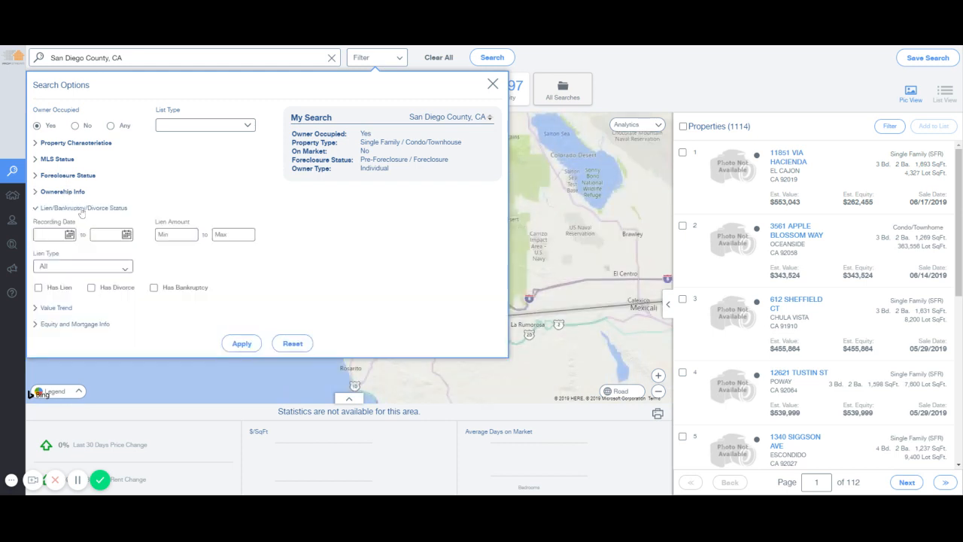
double_click(80, 209)
click(80, 210)
click(230, 261)
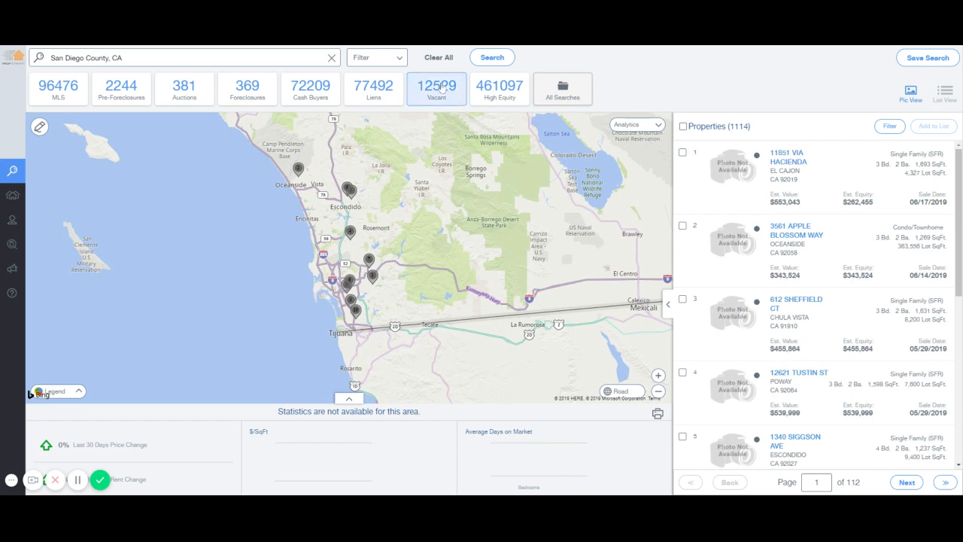
- Remove Condo/Townhouse from the property type filter, keeping only Single Family
click(395, 66)
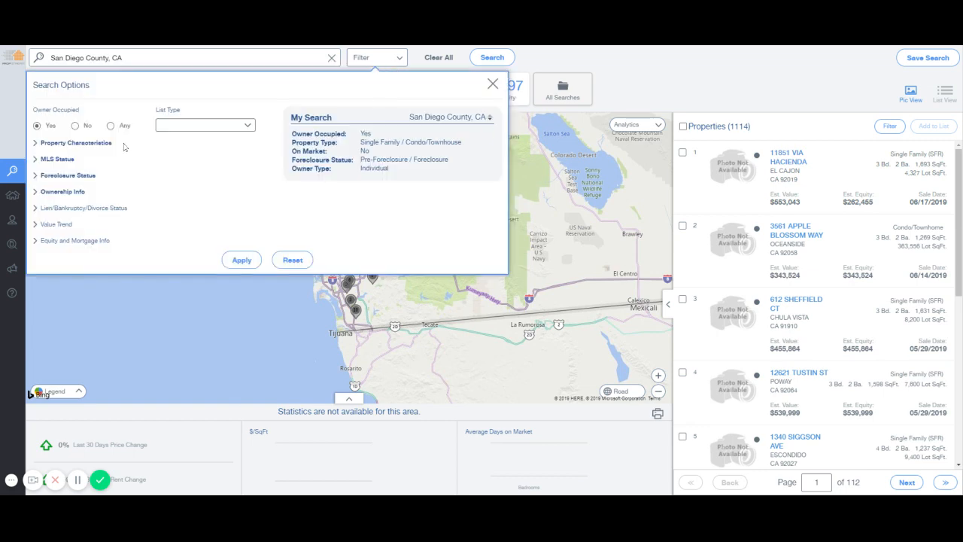
click(87, 144)
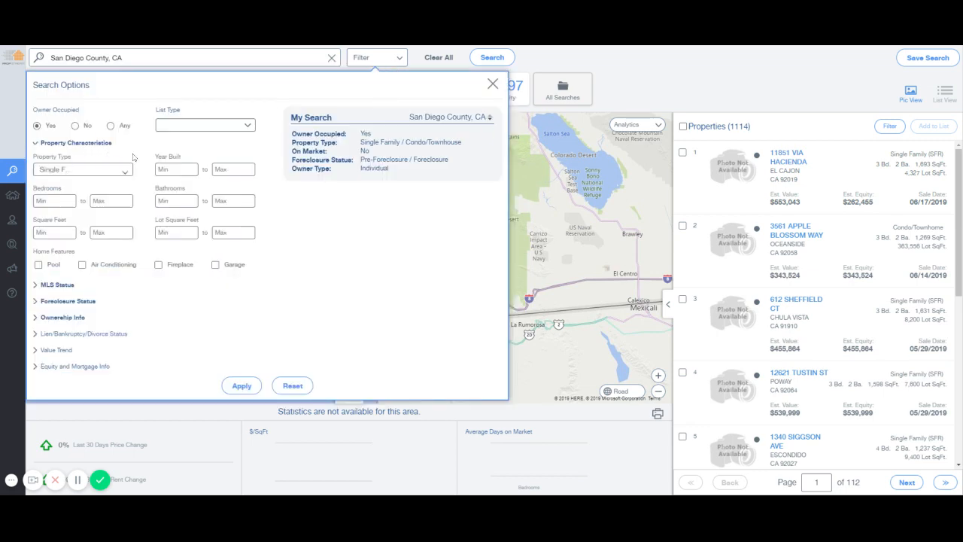
click(122, 172)
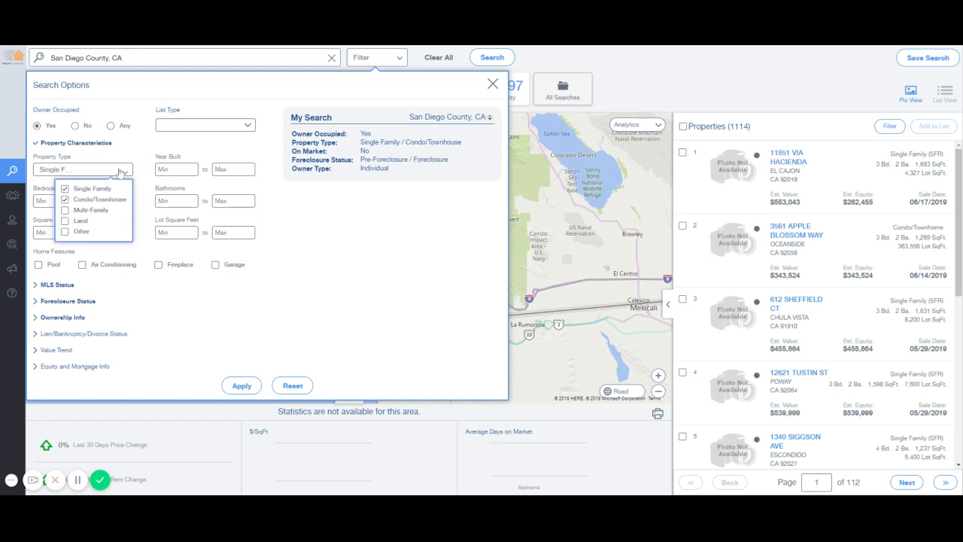
click(66, 200)
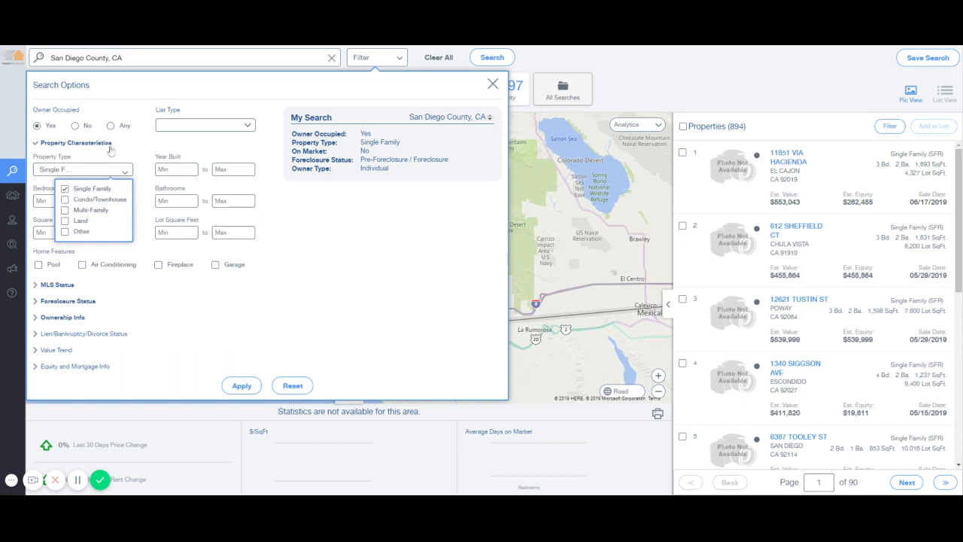
click(144, 152)
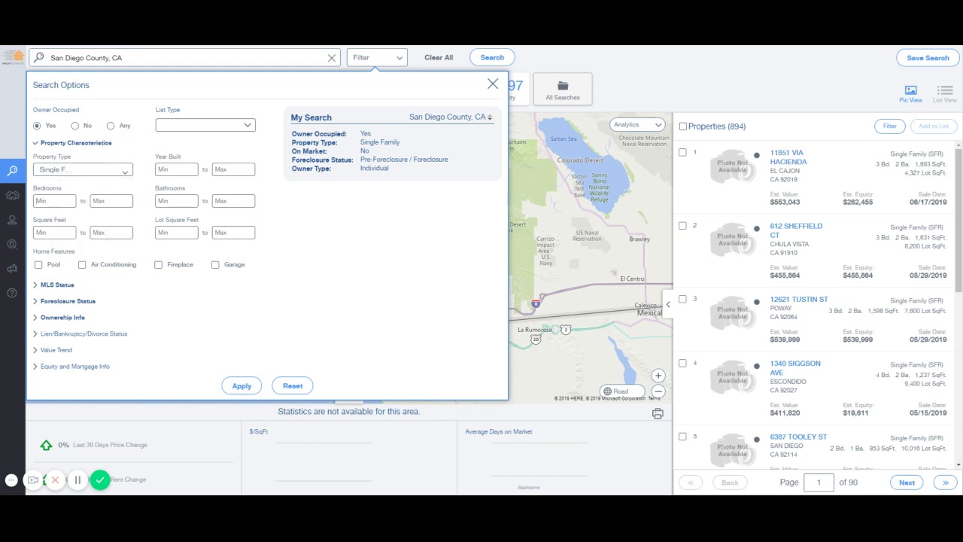
- Set the minimum number of bedrooms to 2 and the minimum number of bathrooms to 2
text(2)
key(Tab)
key(Tab)
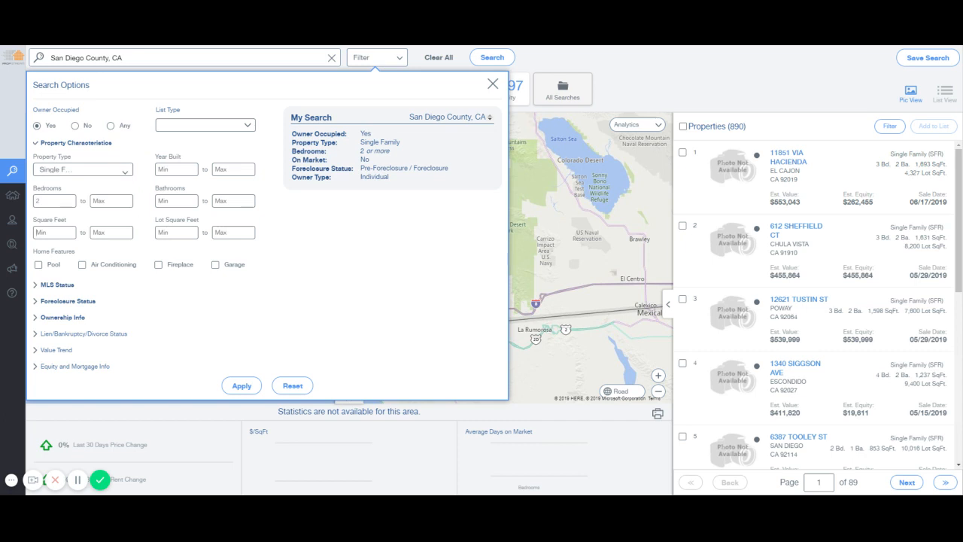
text(2)
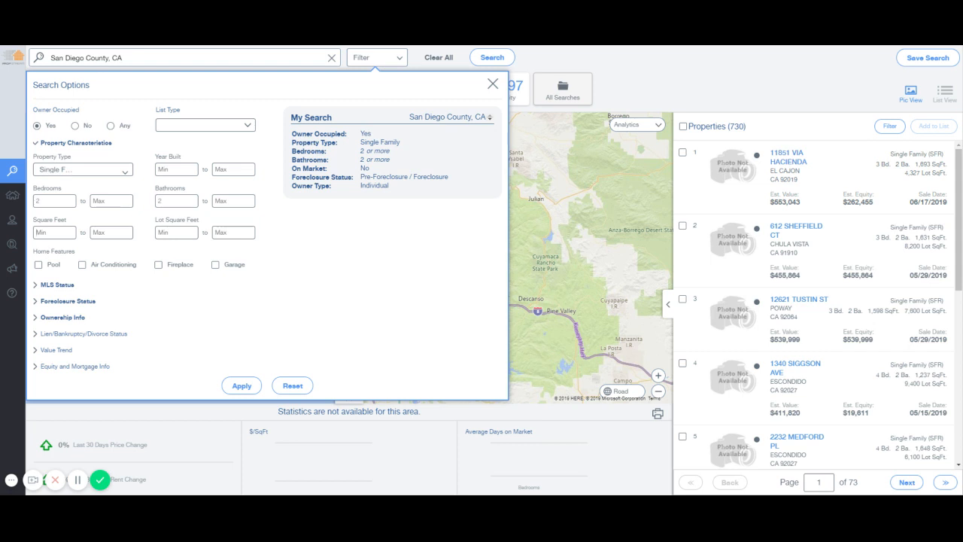
- Set the square footage range from 1000 to 3500 and apply the filters
text(1000)
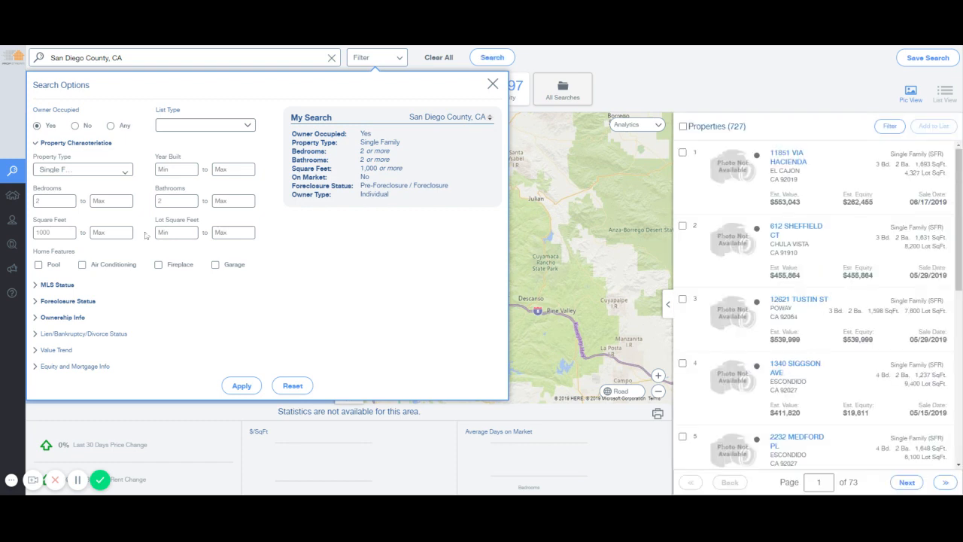
text(3500)
click(238, 385)
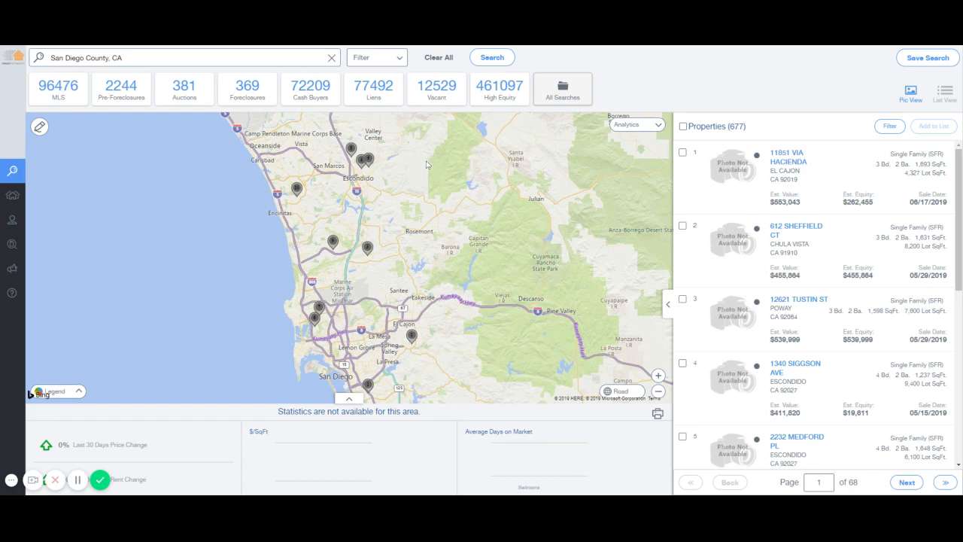
- Set the minimum estimated equity to 20% in the equity and mortgage criteria and apply the filters
click(387, 60)
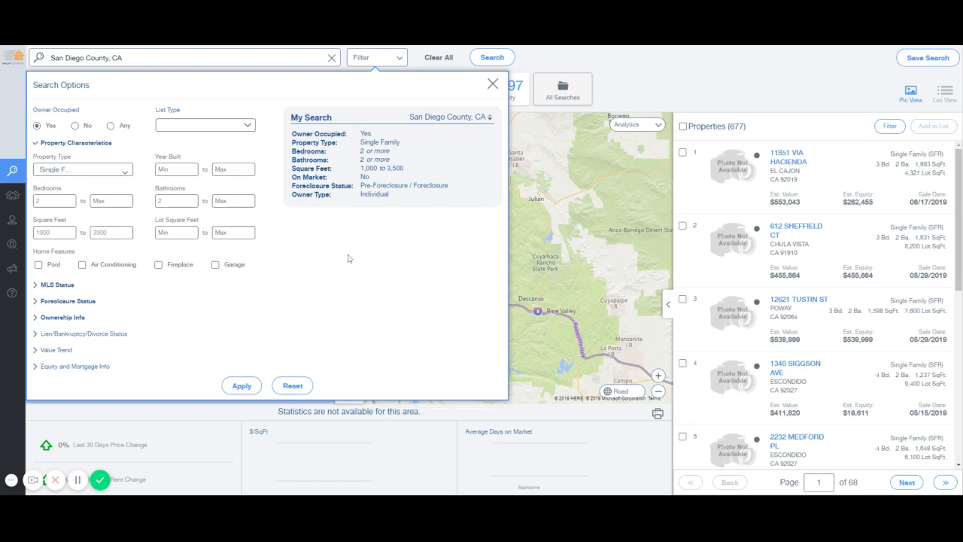
click(67, 367)
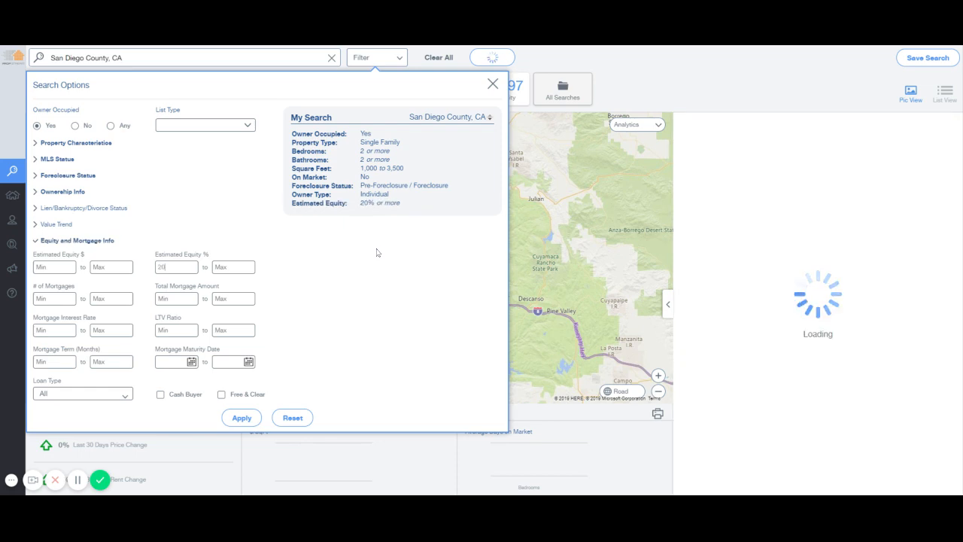
click(249, 416)
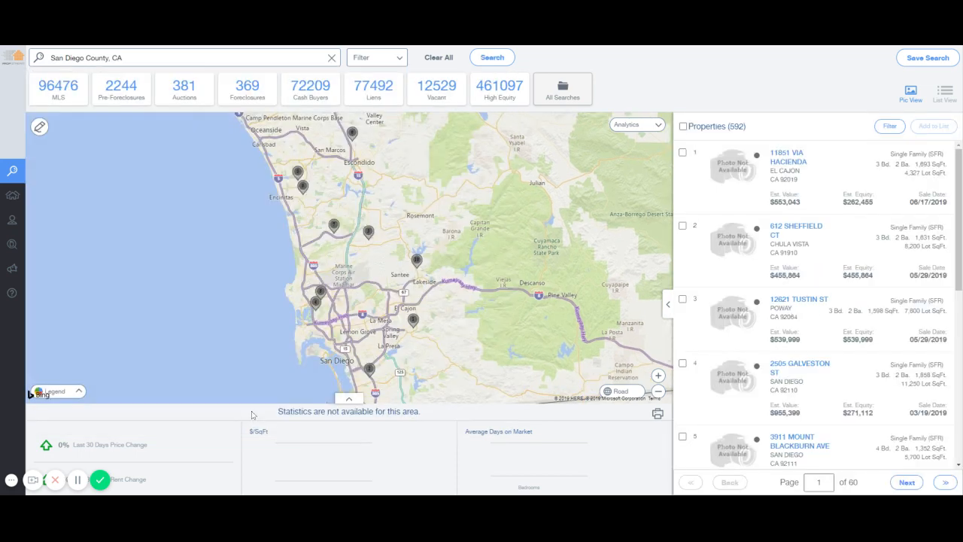
- Raise the minimum estimated equity to 40% and apply the filters
click(394, 59)
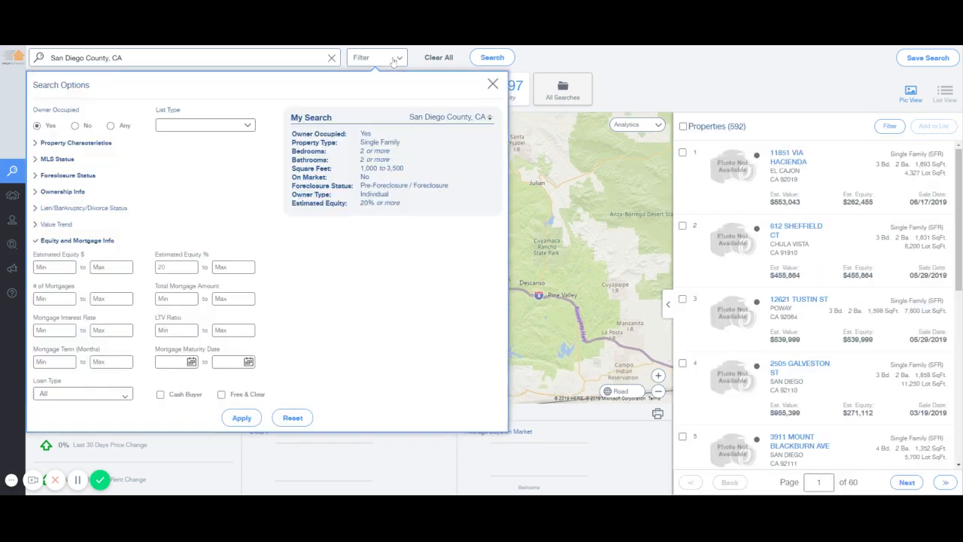
drag(165, 268, 147, 273)
click(242, 418)
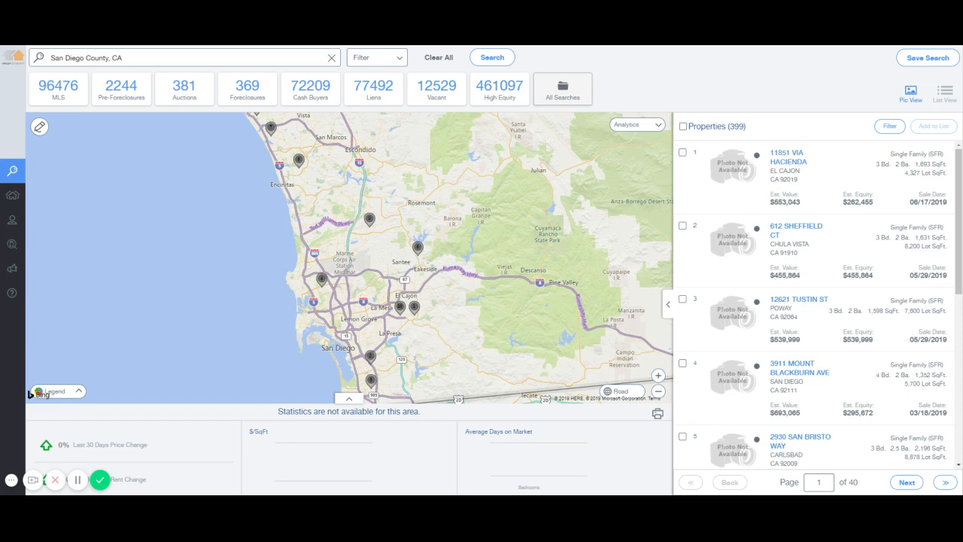
- Raise the minimum estimated equity to 50% in the equity and mortgage criteria and apply the filters
drag(728, 126, 775, 125)
click(786, 131)
click(384, 61)
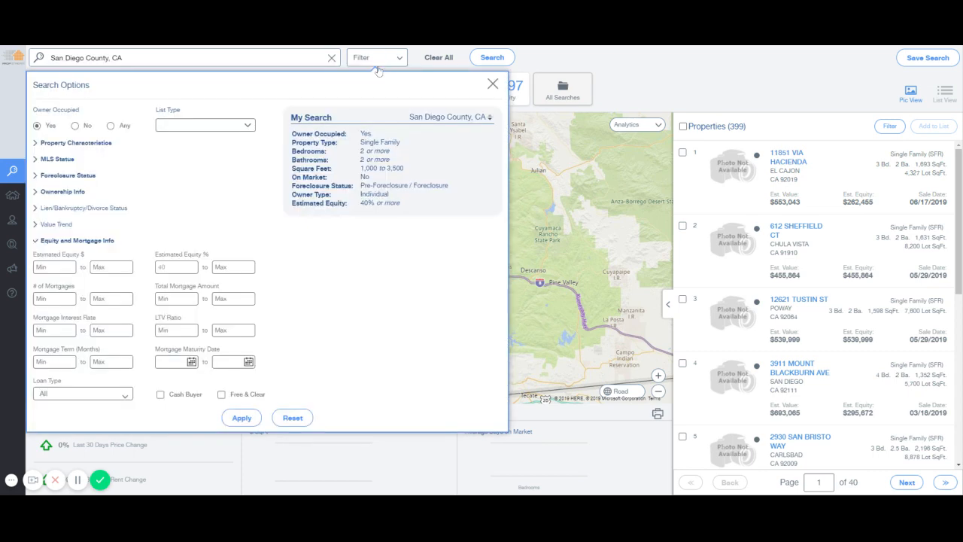
double_click(158, 269)
click(245, 417)
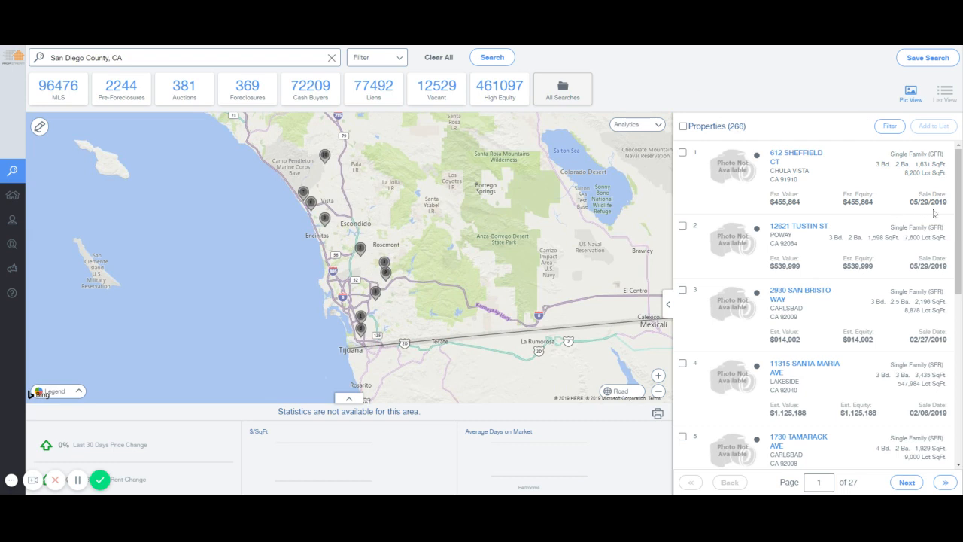
- Set the minimum years of ownership to 1 in the ownership criteria and apply the filters
click(361, 64)
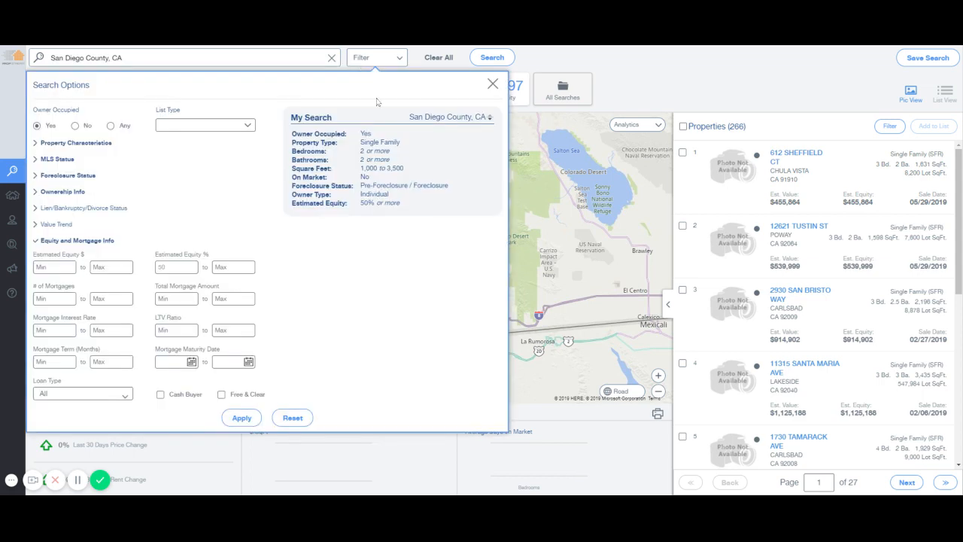
click(84, 242)
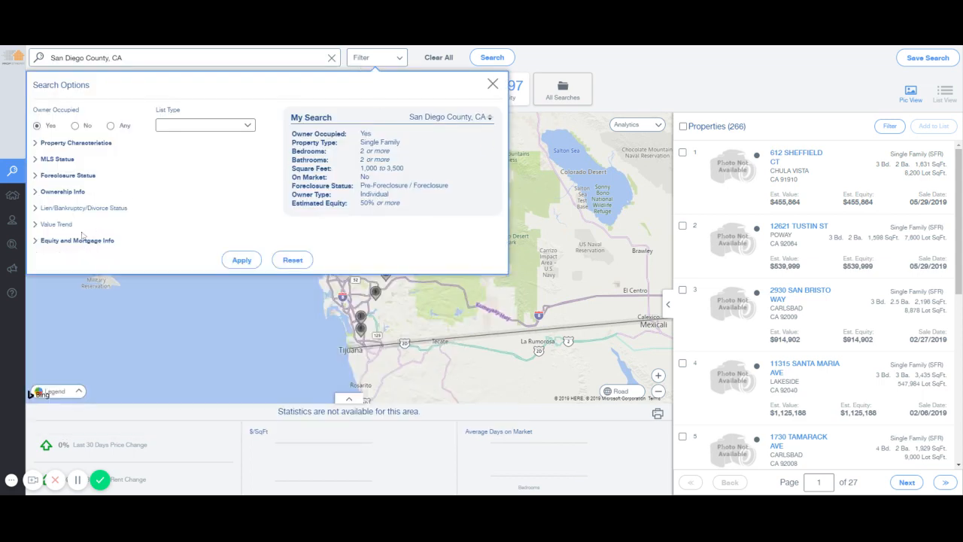
click(69, 193)
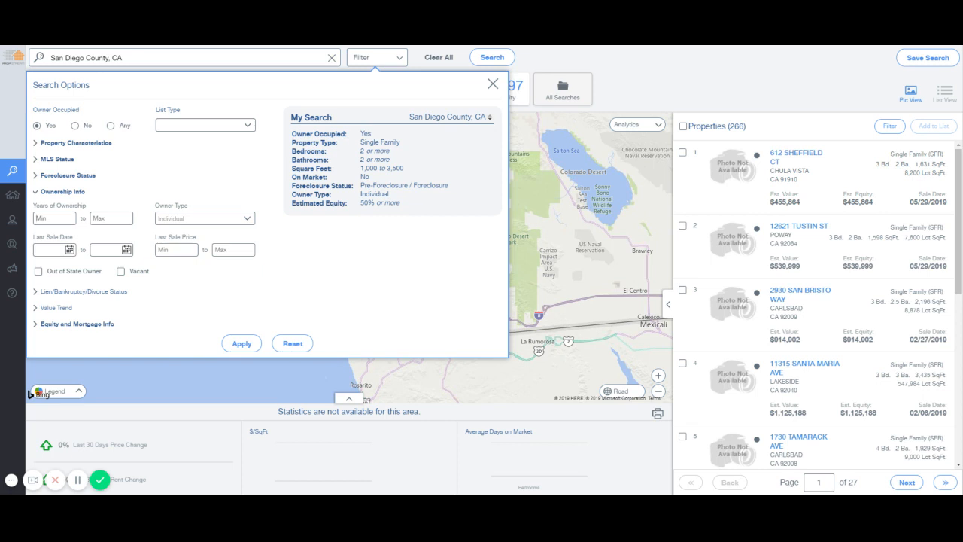
text(1)
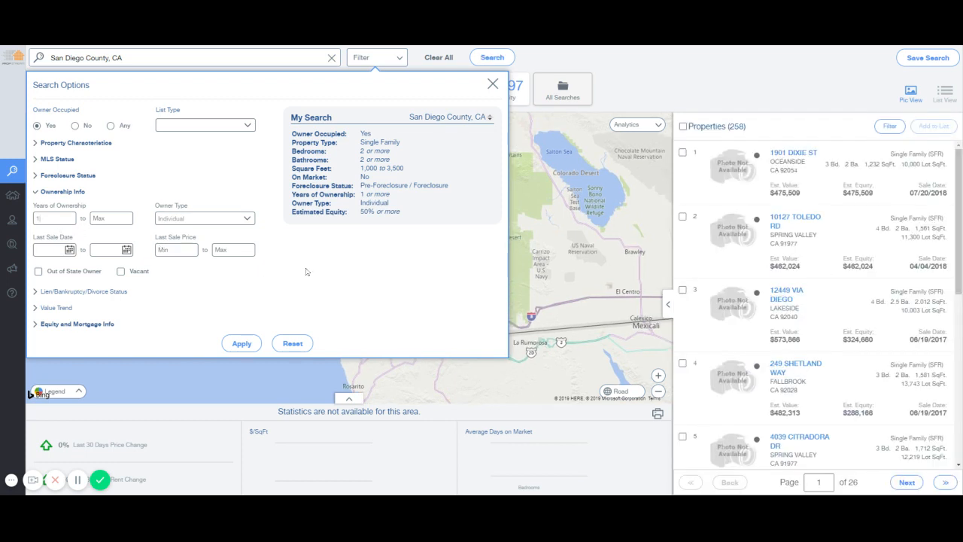
click(241, 343)
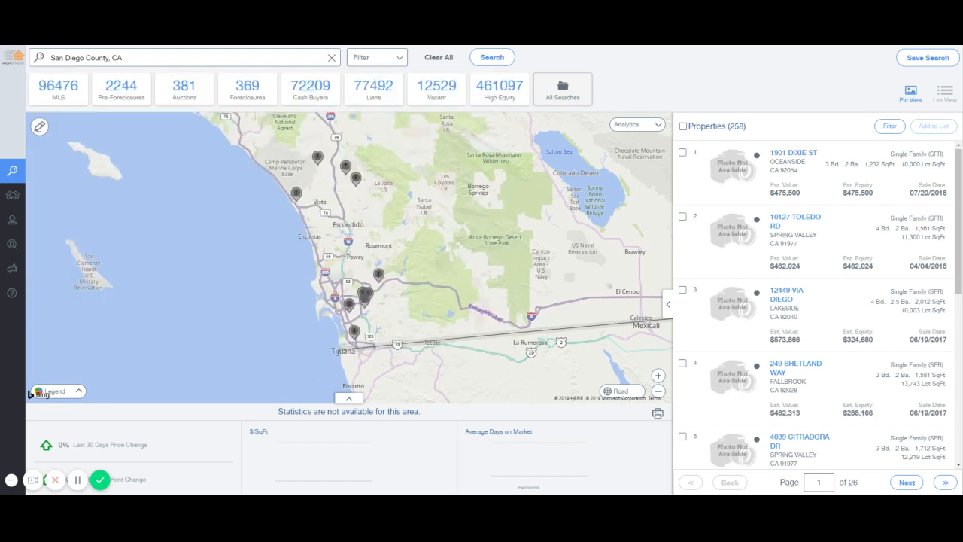
drag(755, 133, 718, 128)
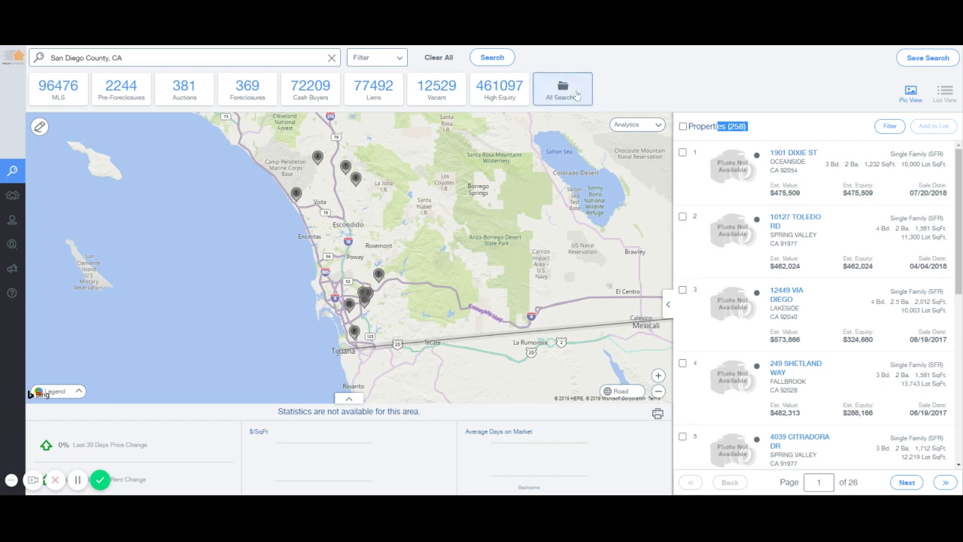
click(720, 98)
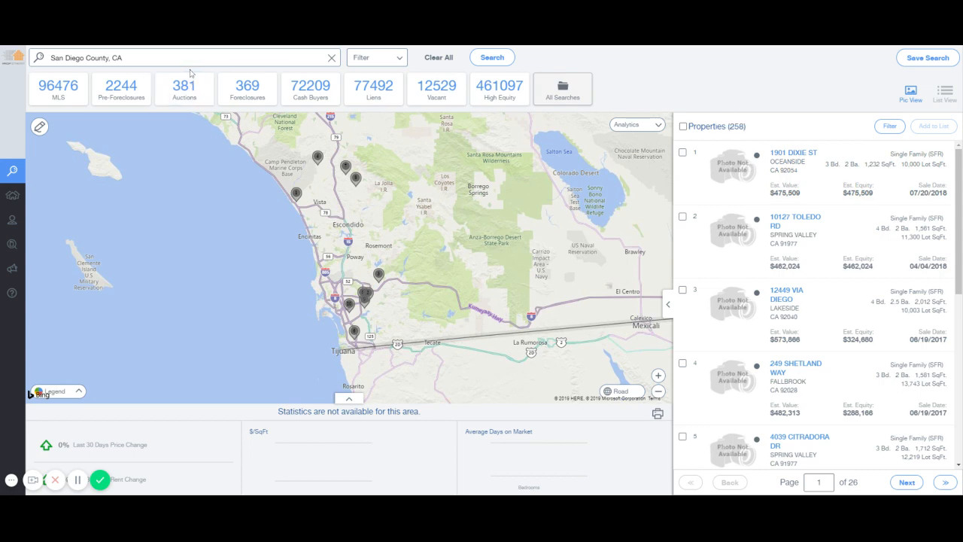
- Select all properties in the results and view the new saved search form without saving
click(682, 126)
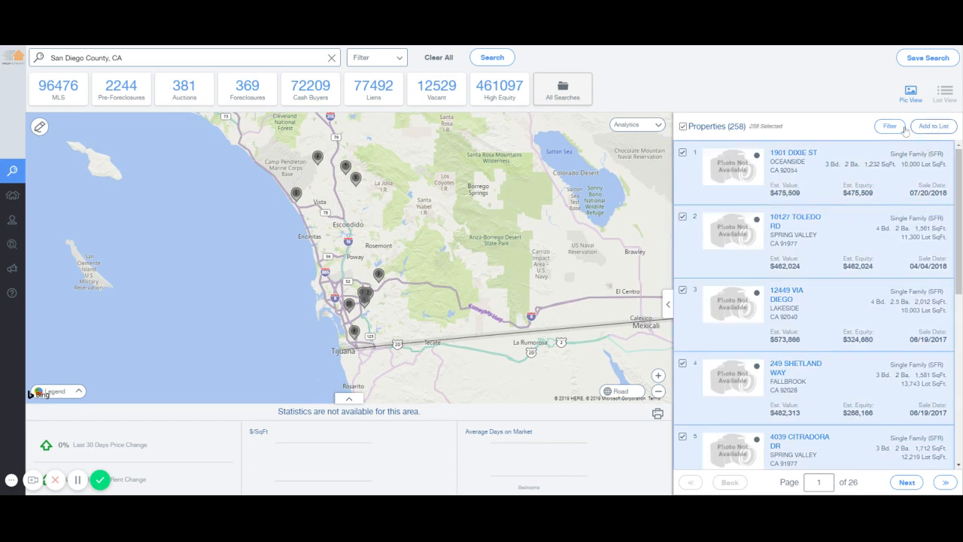
click(928, 58)
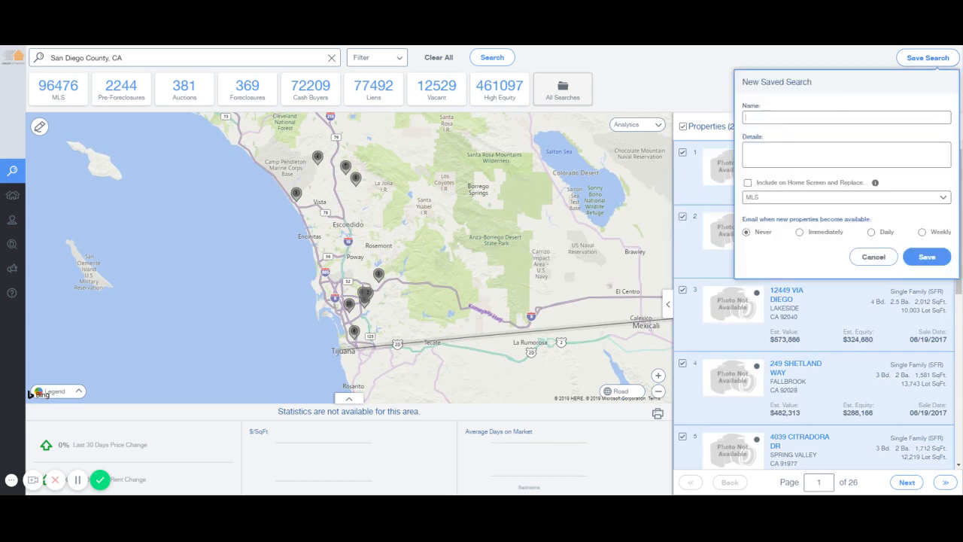
click(693, 76)
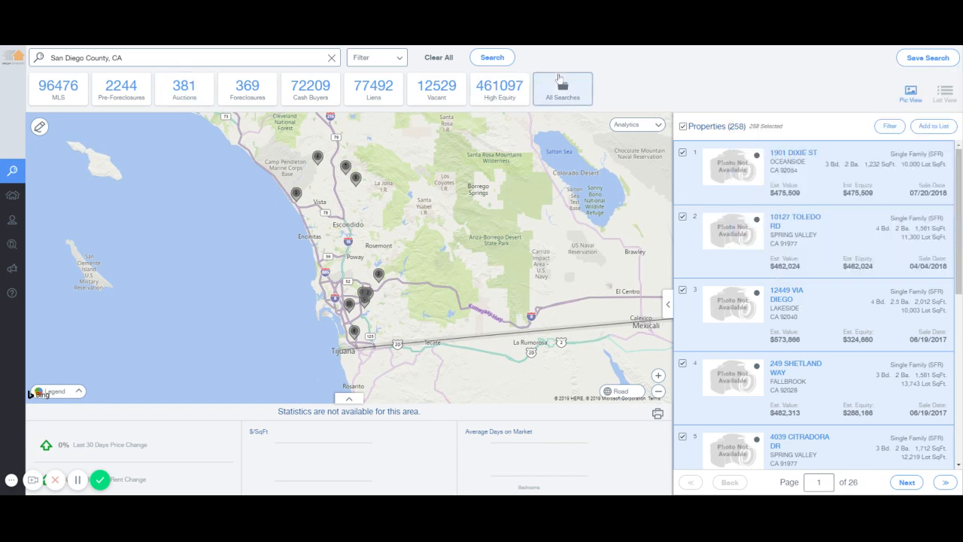
- Look through the list of all saved searches with their total and new property counts, and close it
click(557, 91)
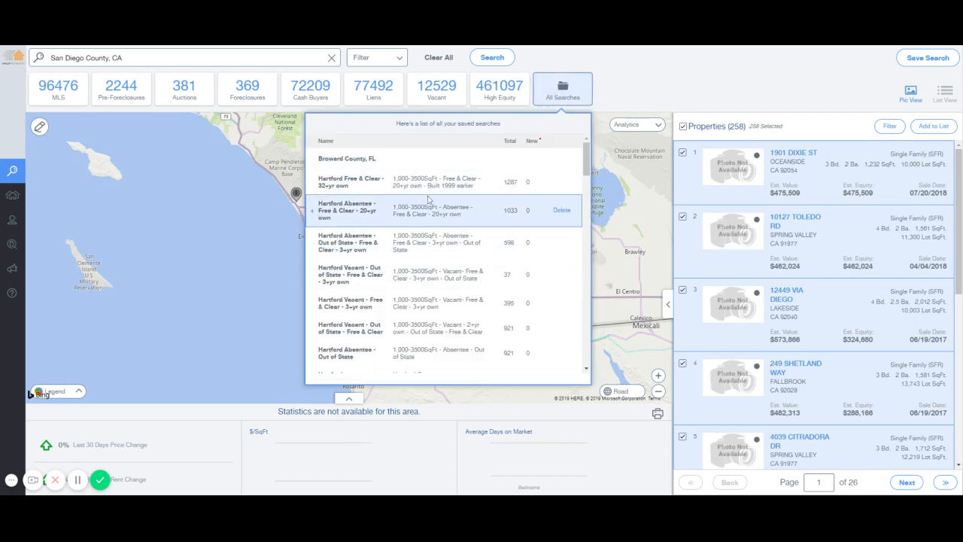
drag(527, 206, 532, 275)
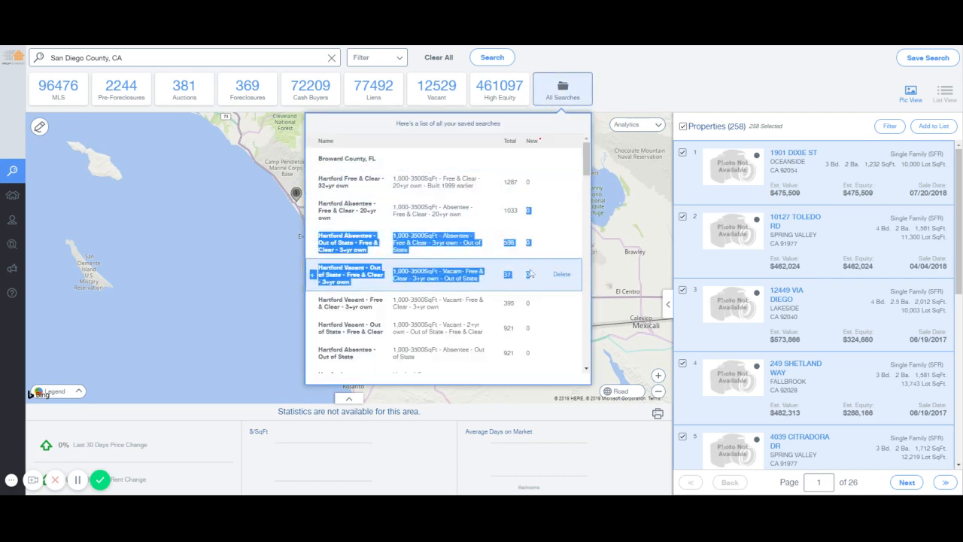
click(640, 113)
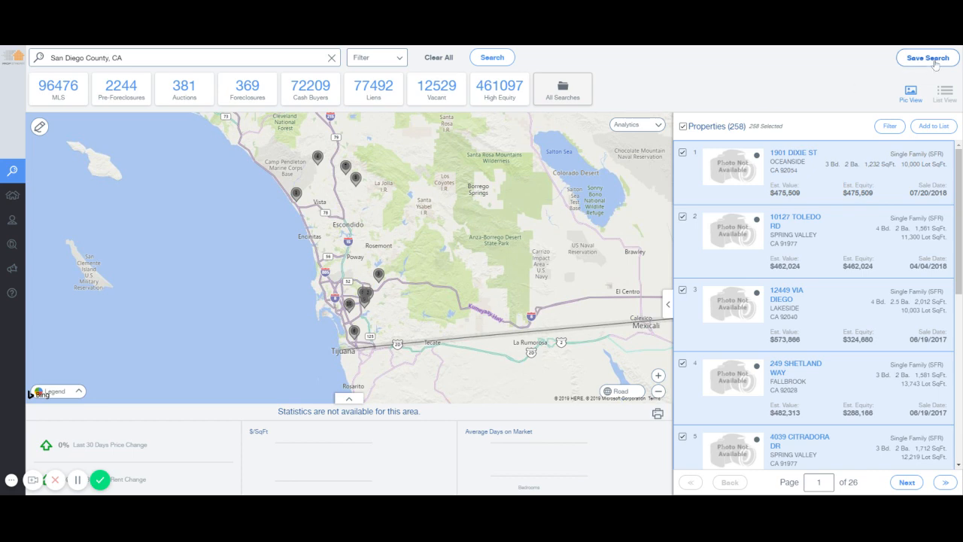
- Review the summary of applied search criteria and view the options for adding the selected properties to a marketing list without saving
click(401, 60)
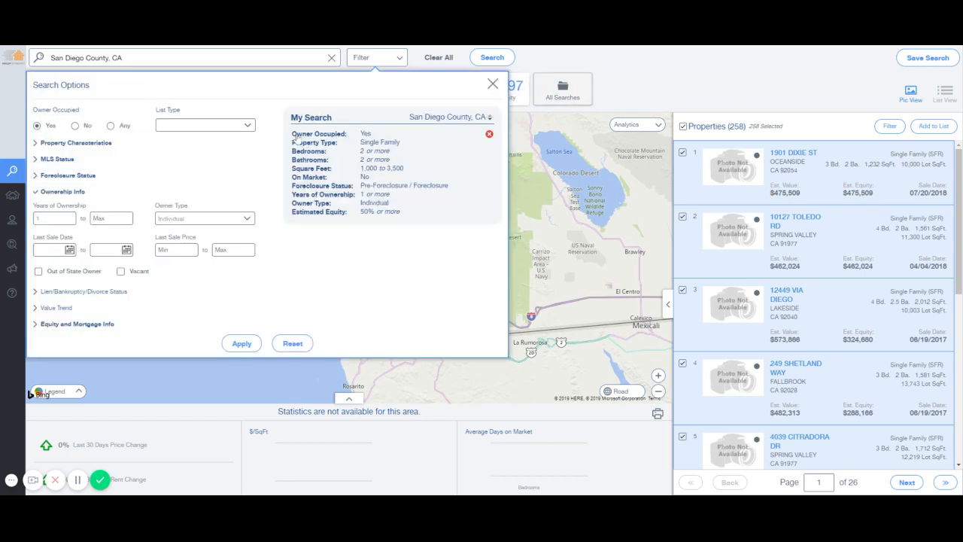
click(764, 83)
click(933, 126)
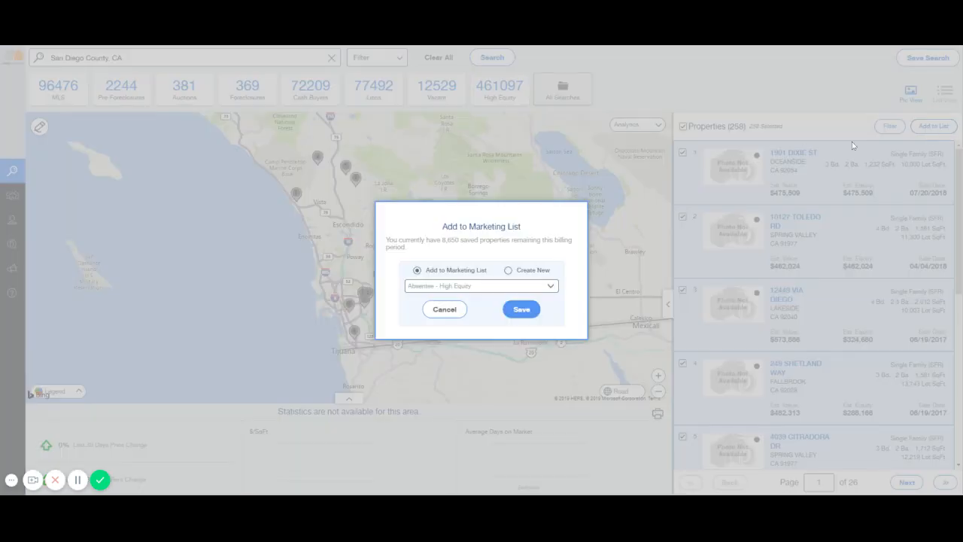
click(445, 309)
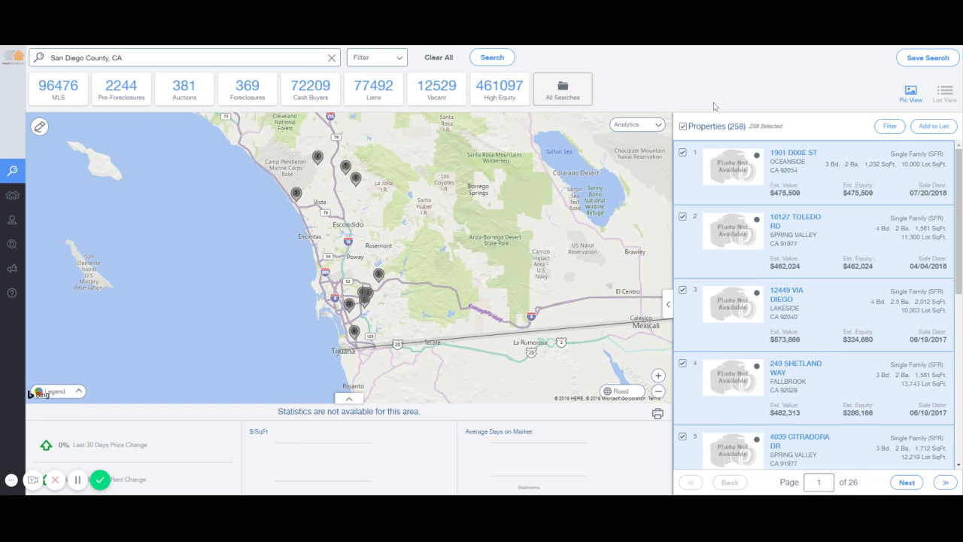